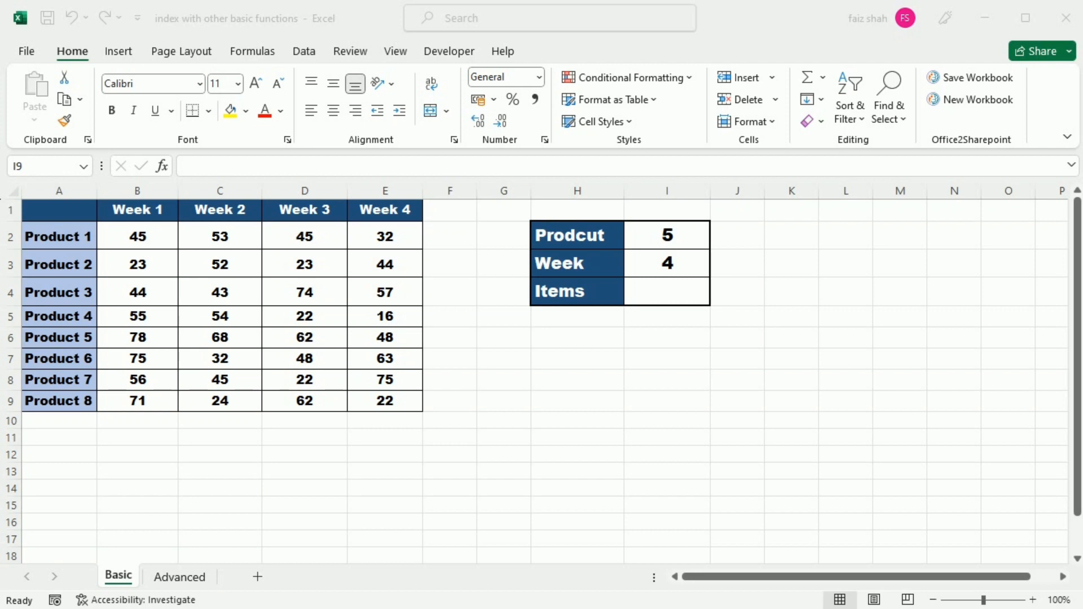
Step: Enter =INDEX(B2:E9,I2,I3) in the Items cell I4 to look up the items by product and week
click(666, 292)
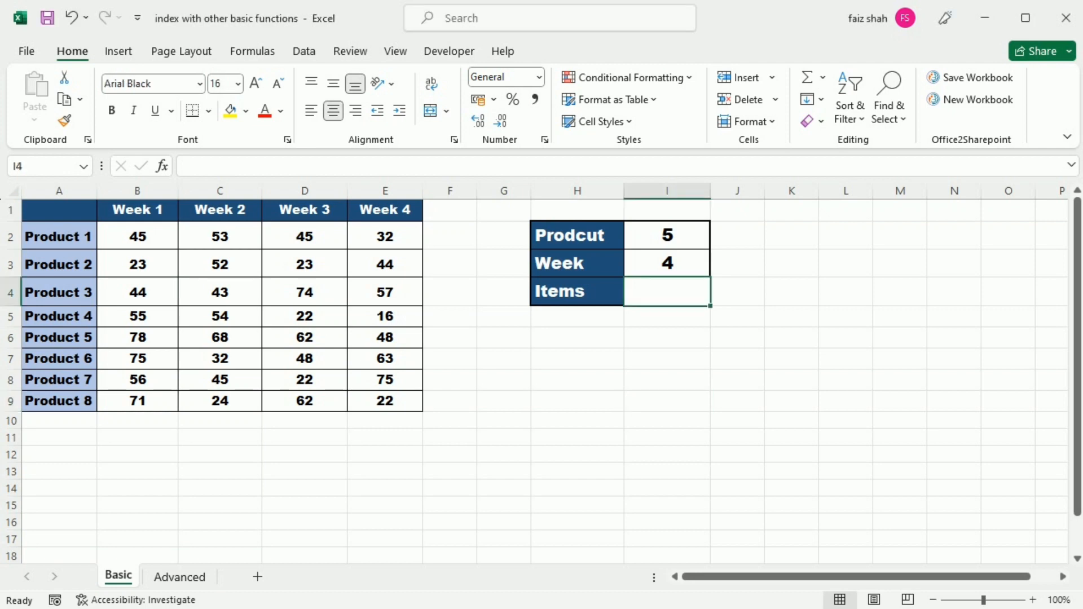
text(=)
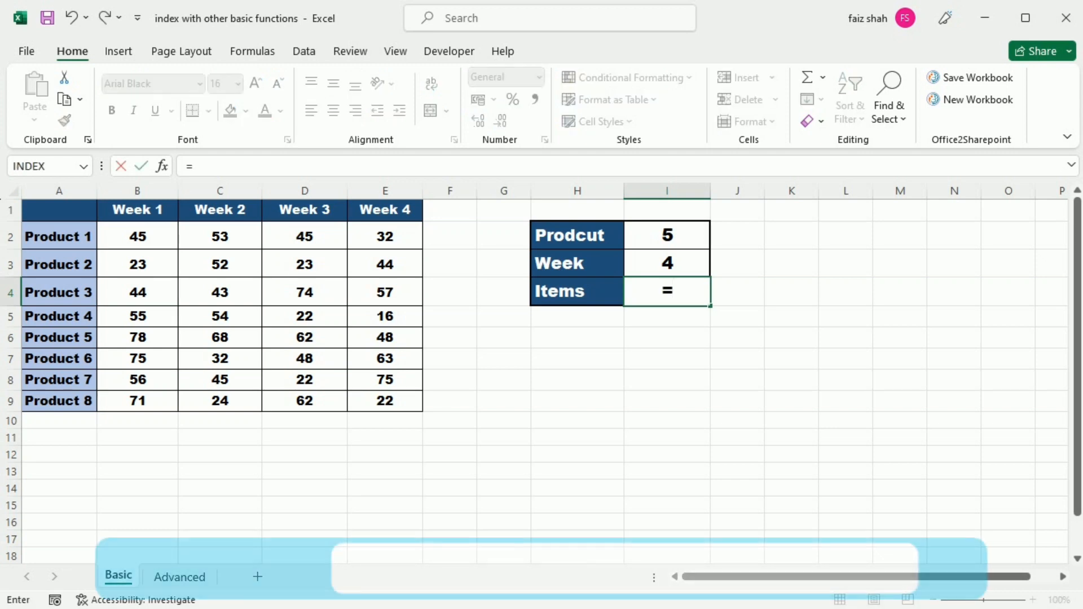
text(index()
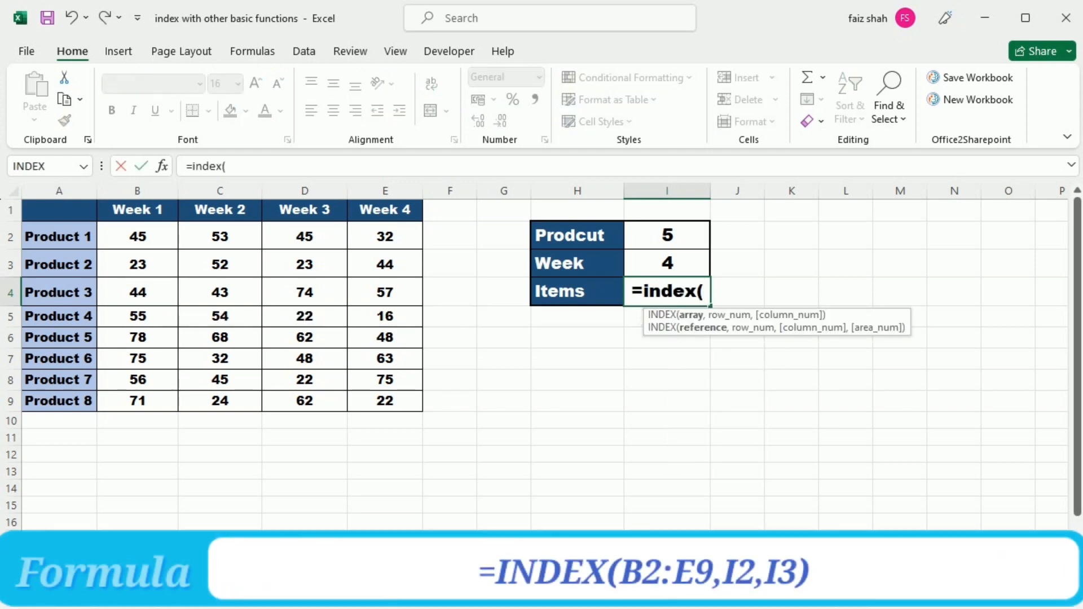
drag(137, 236, 385, 401)
text(,)
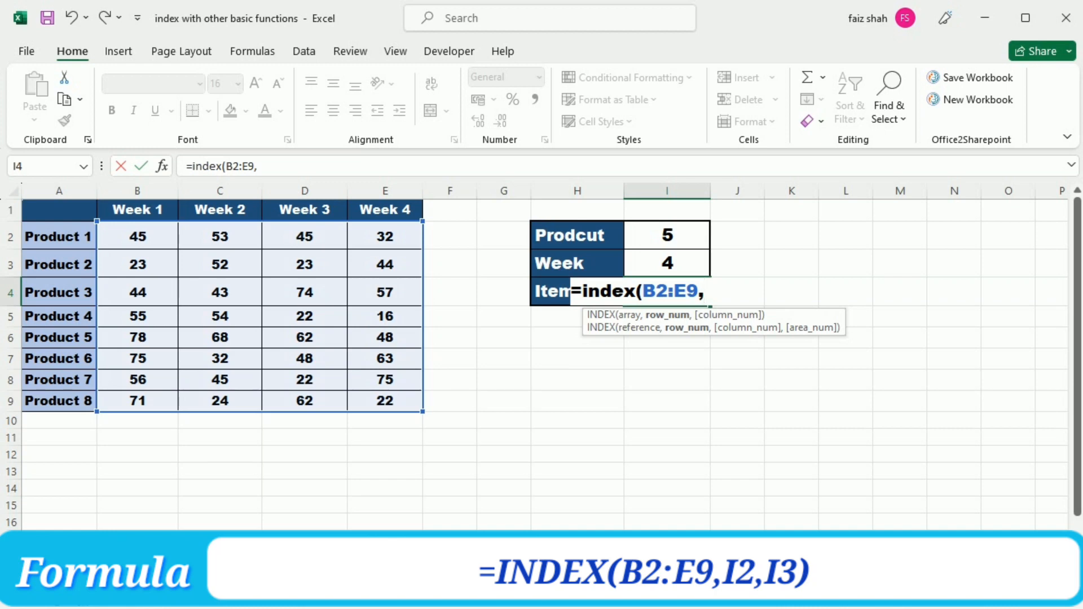
click(667, 235)
text(,)
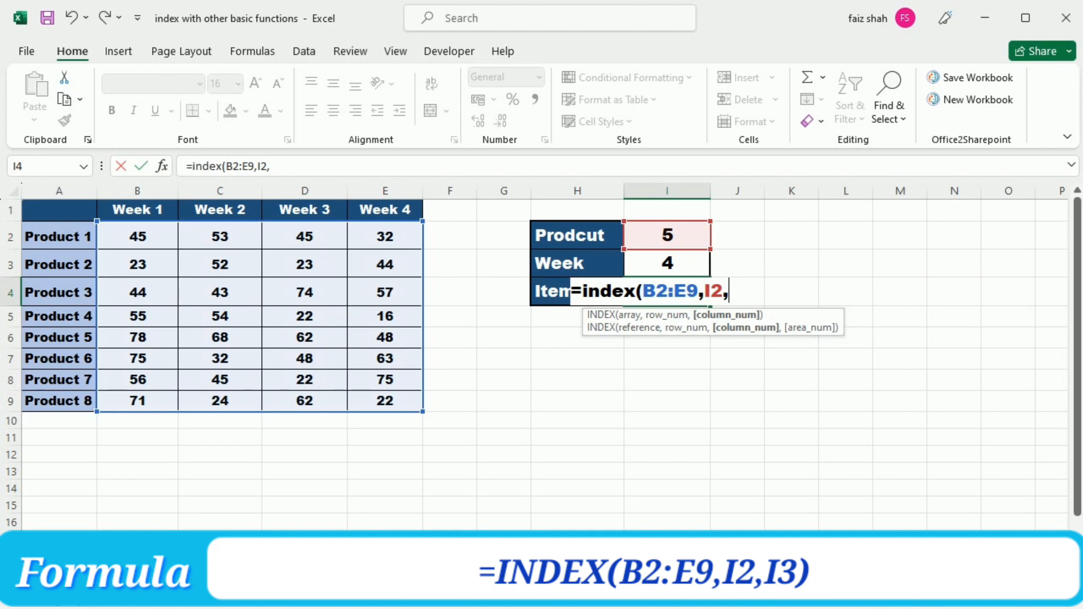
click(667, 264)
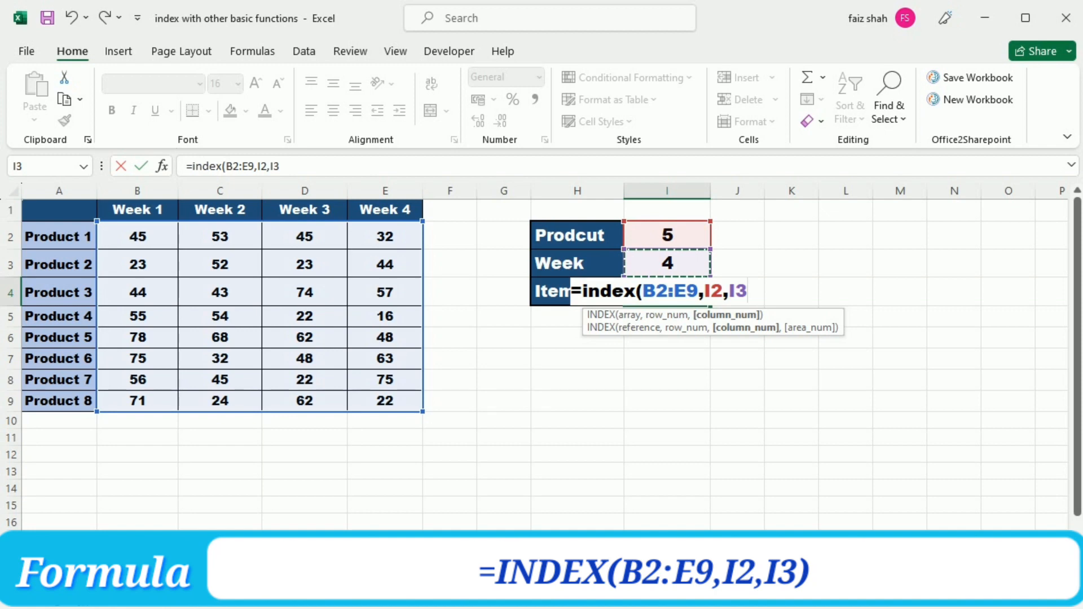
text())
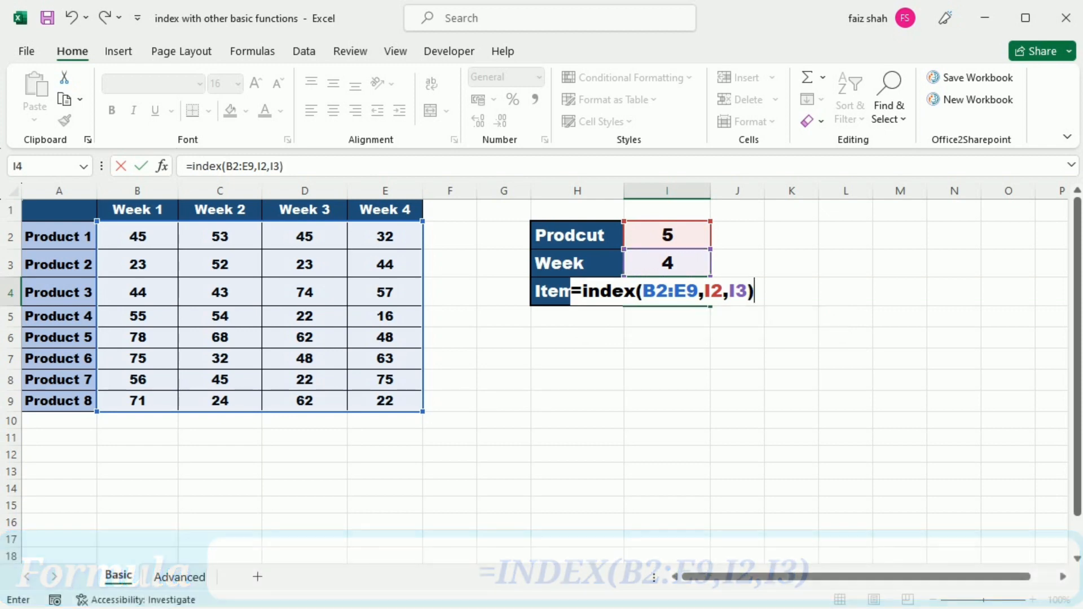
key(ctrl+Return)
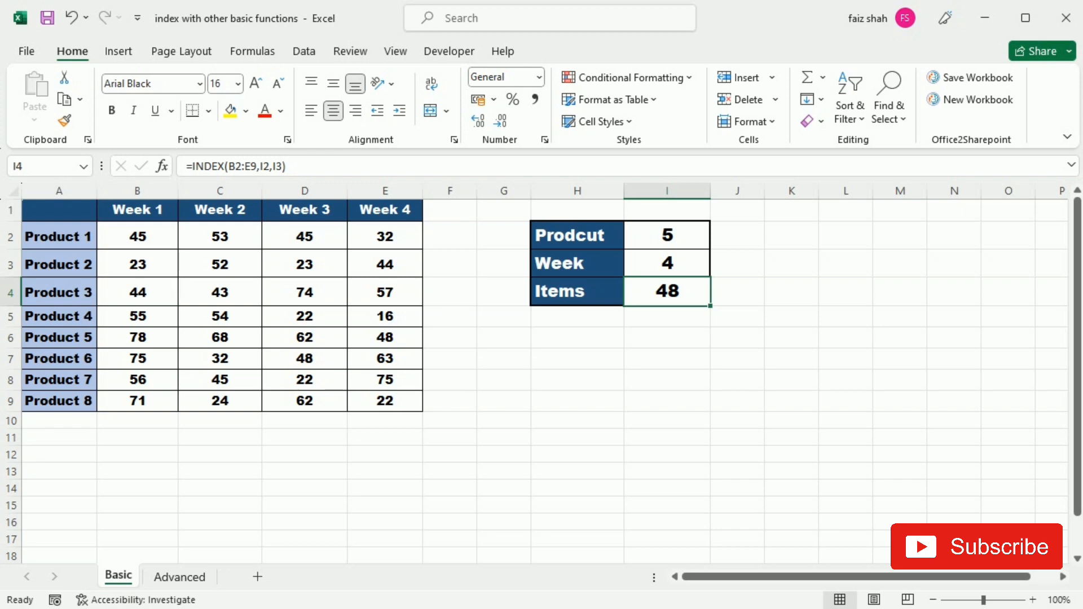
Step: Set the product number in I2 to 4 and the week number in I3 to 3
click(667, 235)
key(BackSpace)
text(4)
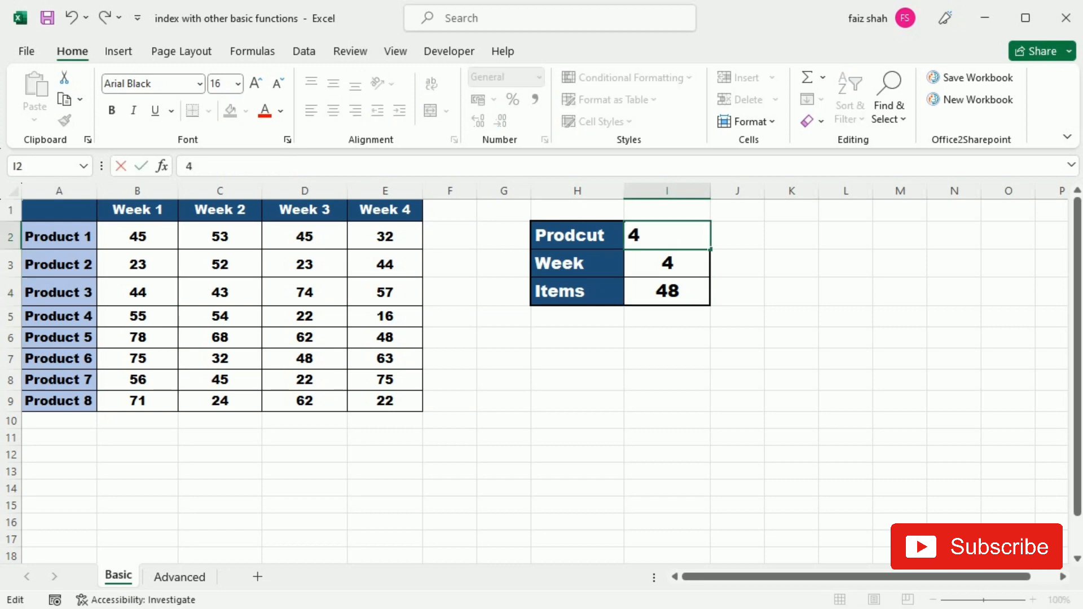
key(Return)
text(3)
key(Up)
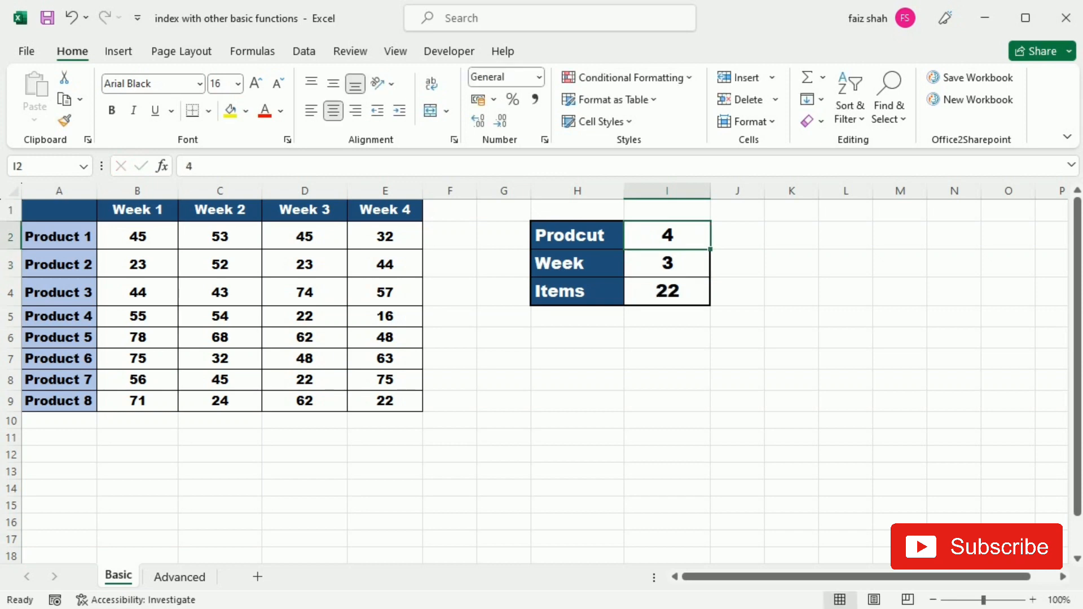
click(667, 291)
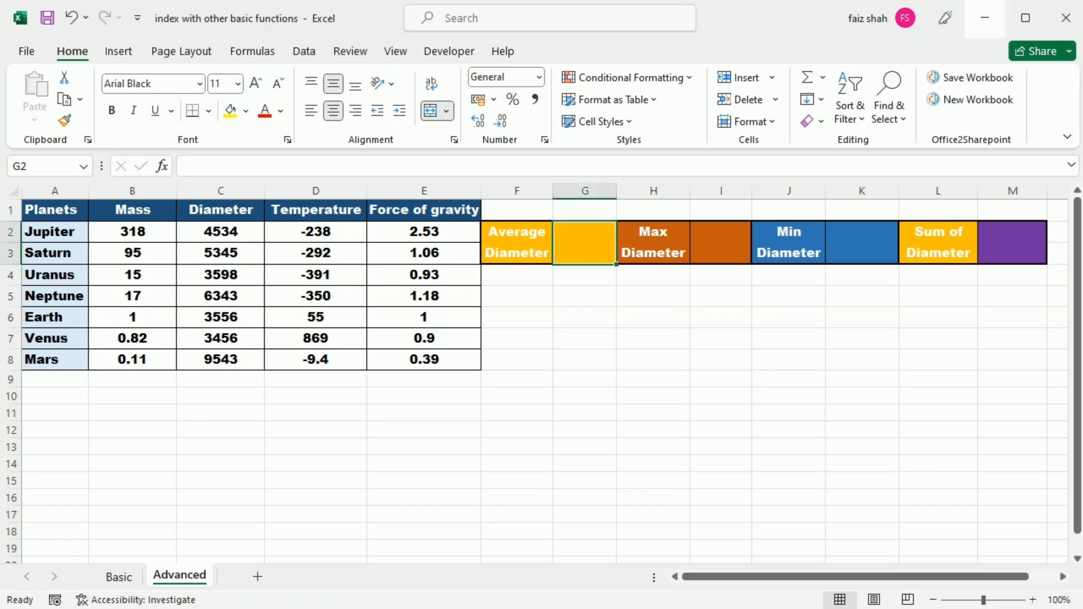
Step: On the Advanced sheet, enter =INDEX(B2:E8,,2) in cell G8 to return the whole Diameter column
click(585, 360)
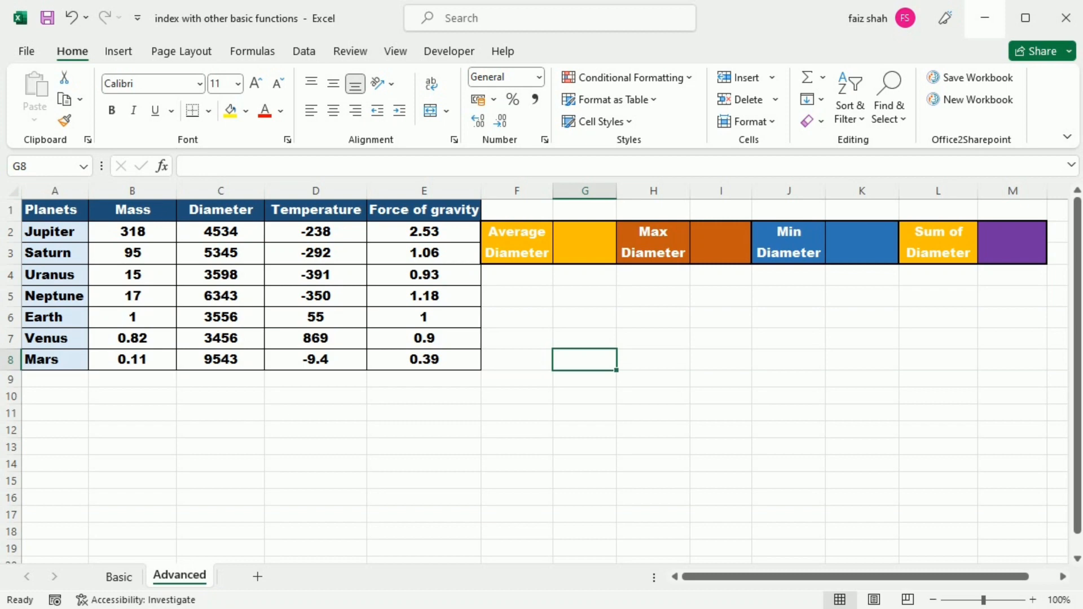
text(=)
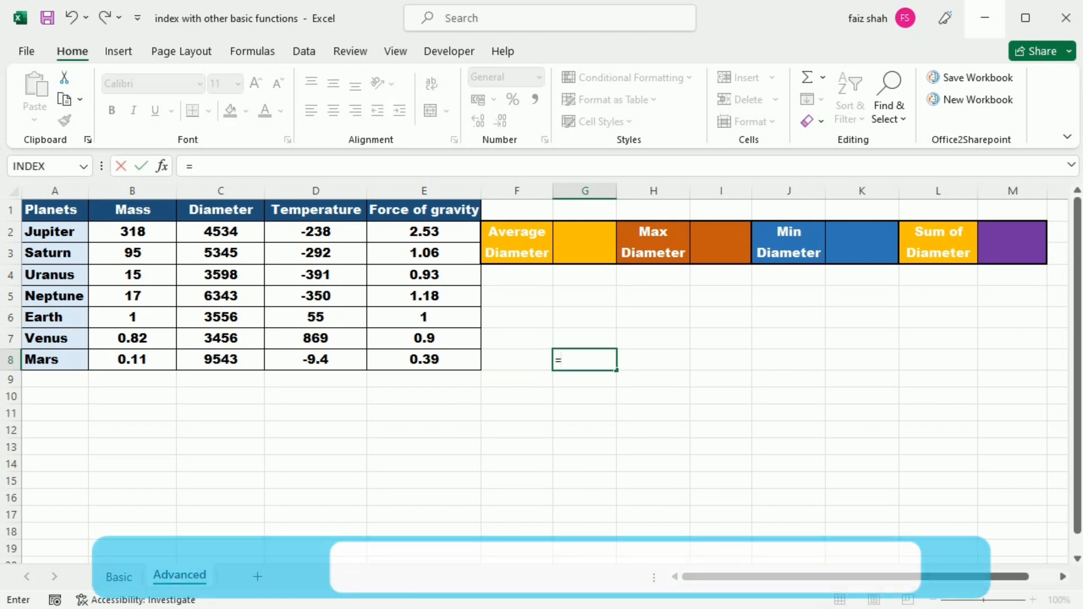
text(index()
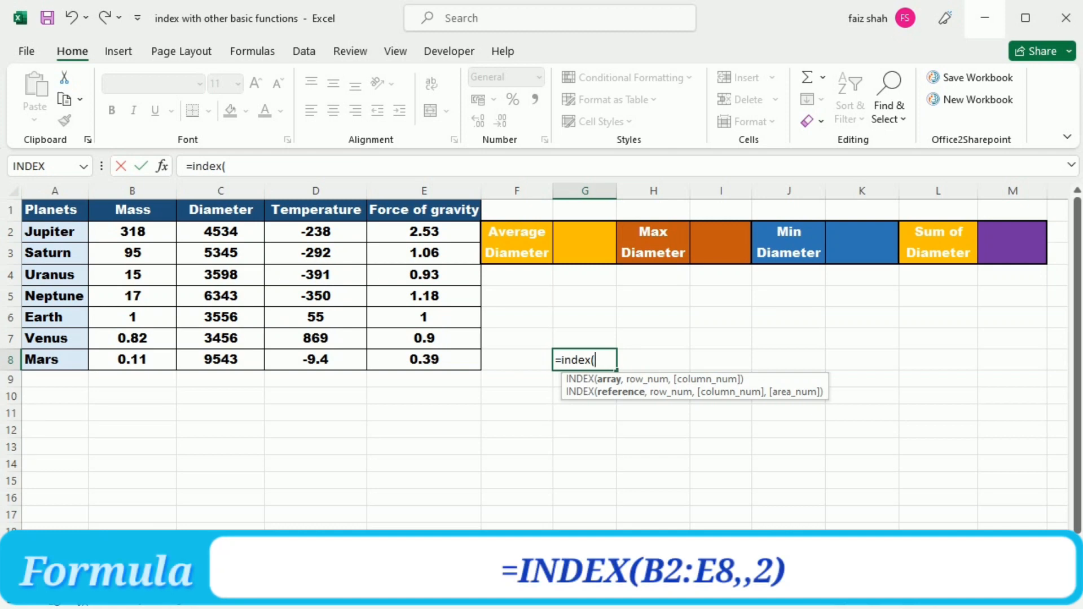
click(132, 232)
drag(132, 231, 476, 366)
text(,)
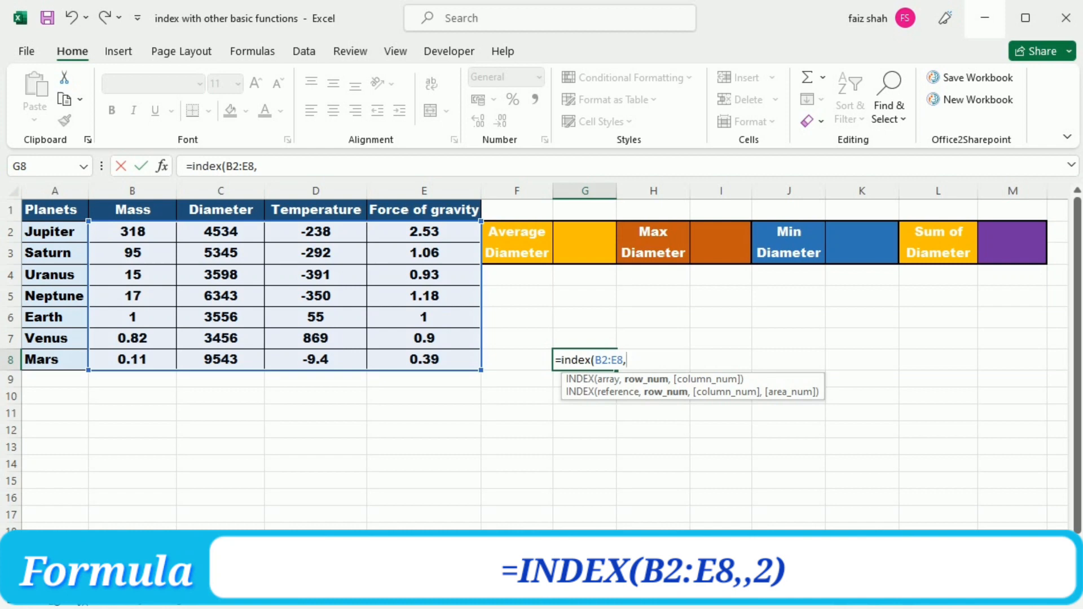
text(,)
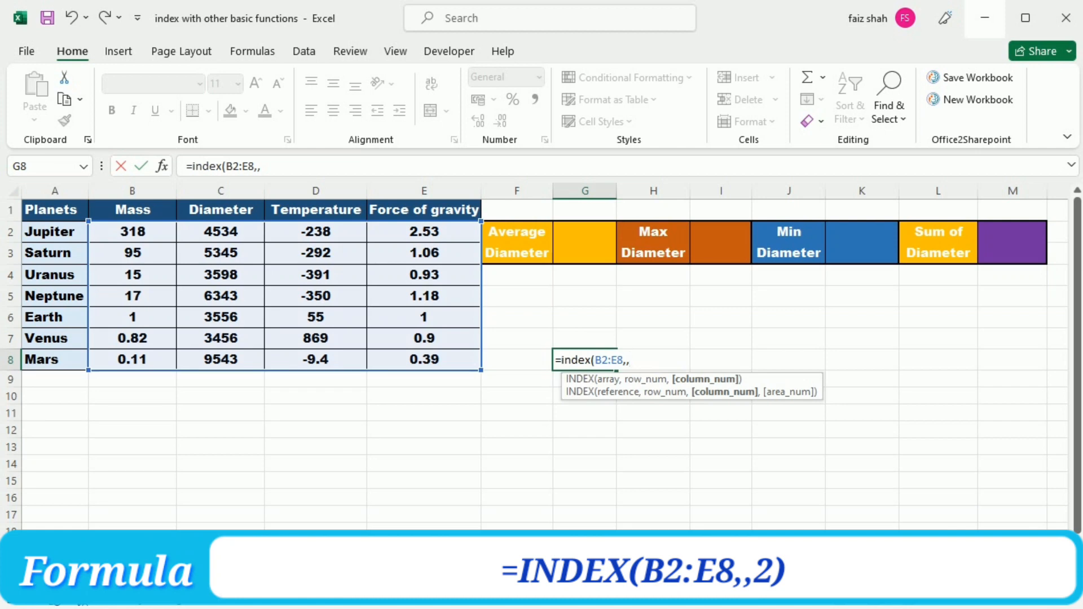
text(2))
key(Return)
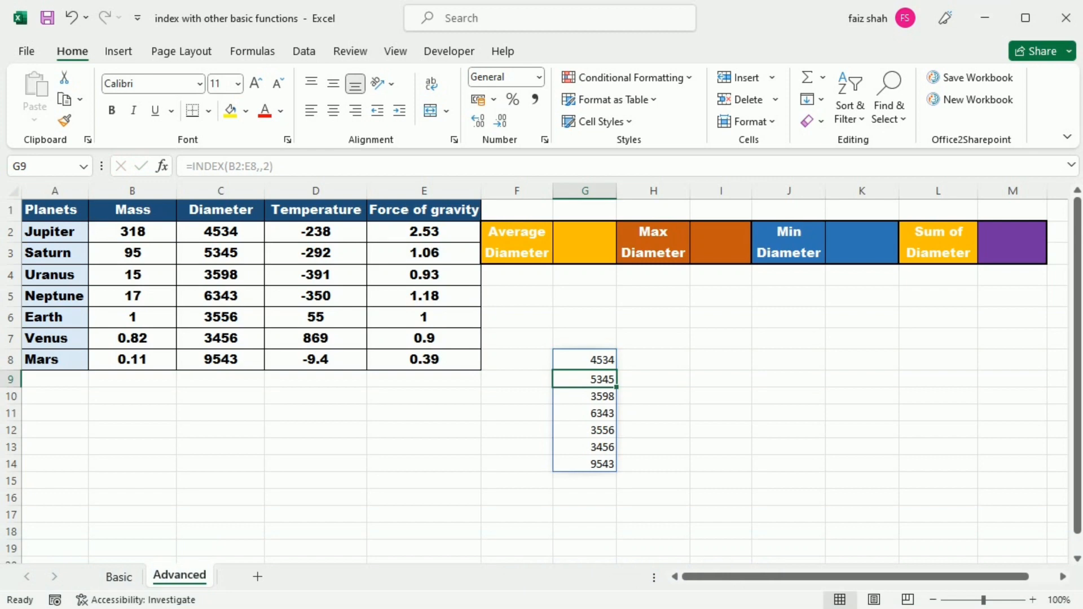
Step: Cut the INDEX(B2:E8,,2) formula out of cell G8 for reuse, leaving the cell empty
key(Up)
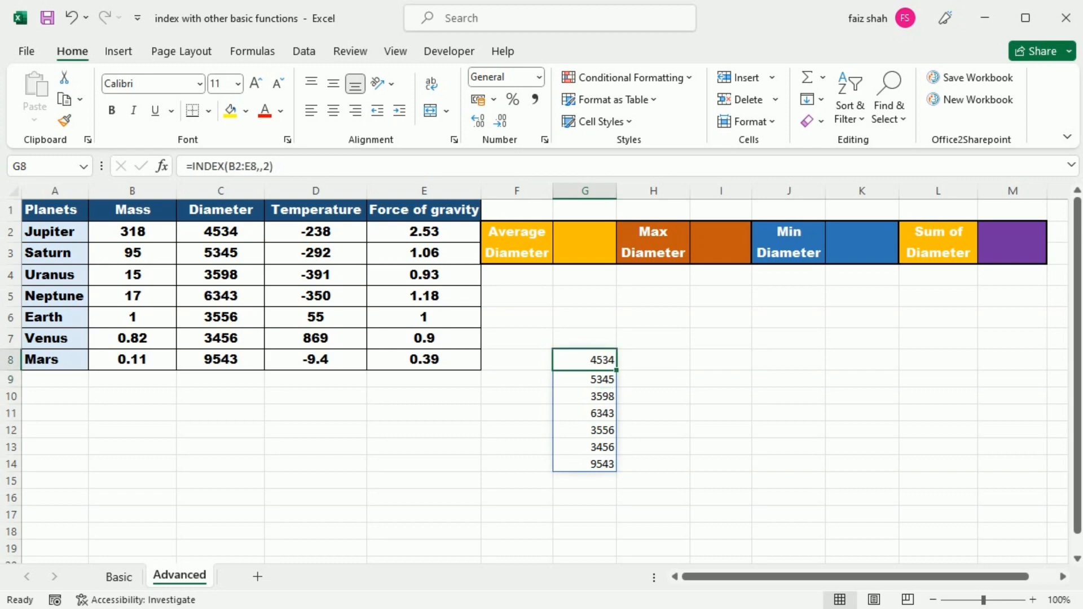
drag(276, 166, 210, 167)
drag(210, 167, 184, 167)
key(ctrl+x)
key(Return)
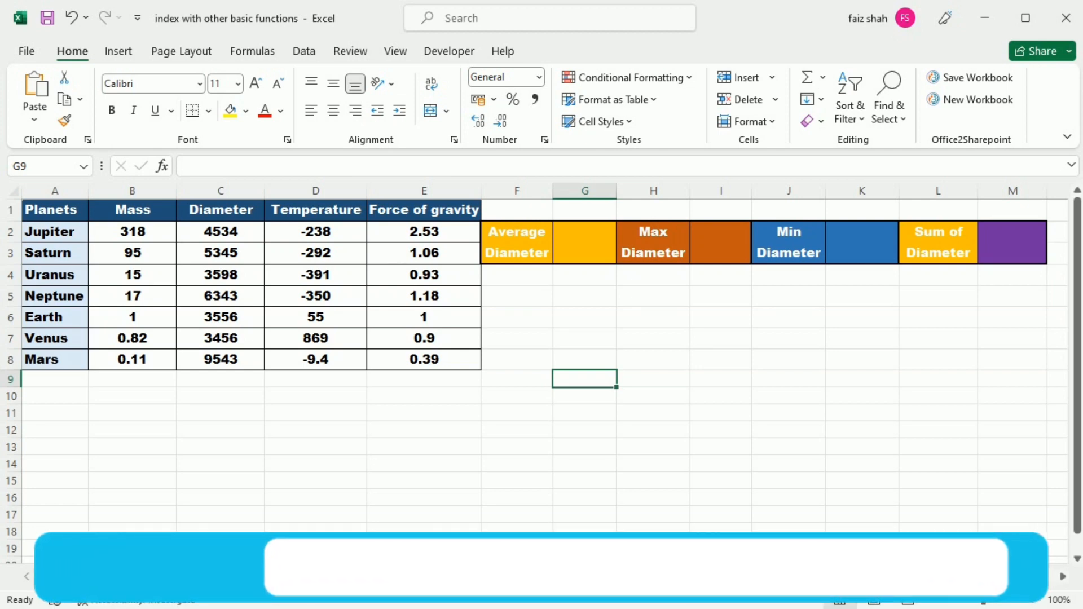
Step: Enter =AVERAGE(INDEX(B2:E8,,2)) in the Average Diameter result cell G2
click(584, 243)
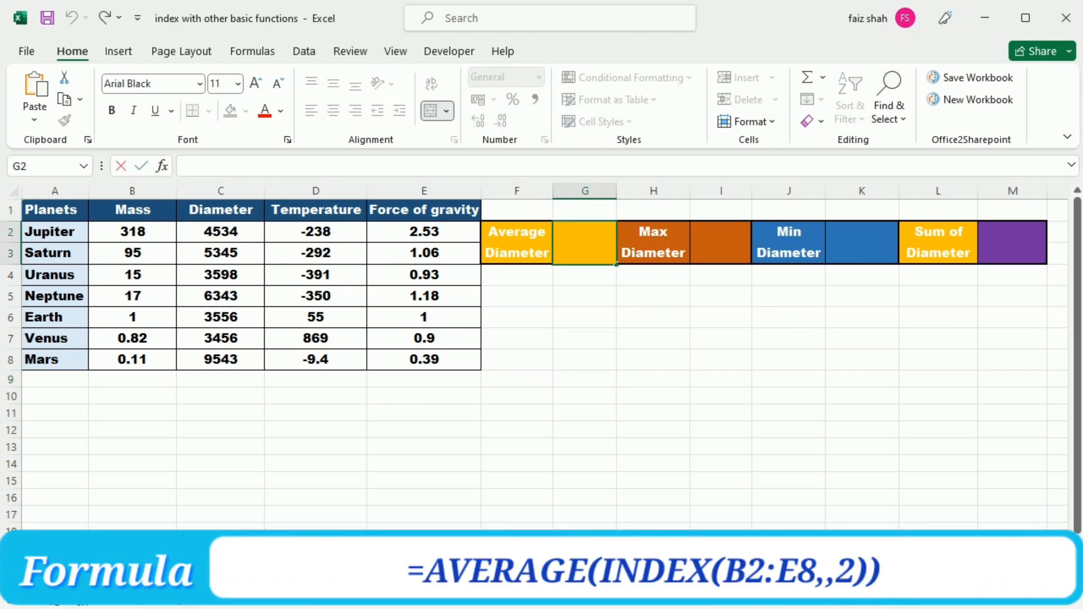
text(=ave)
key(Tab)
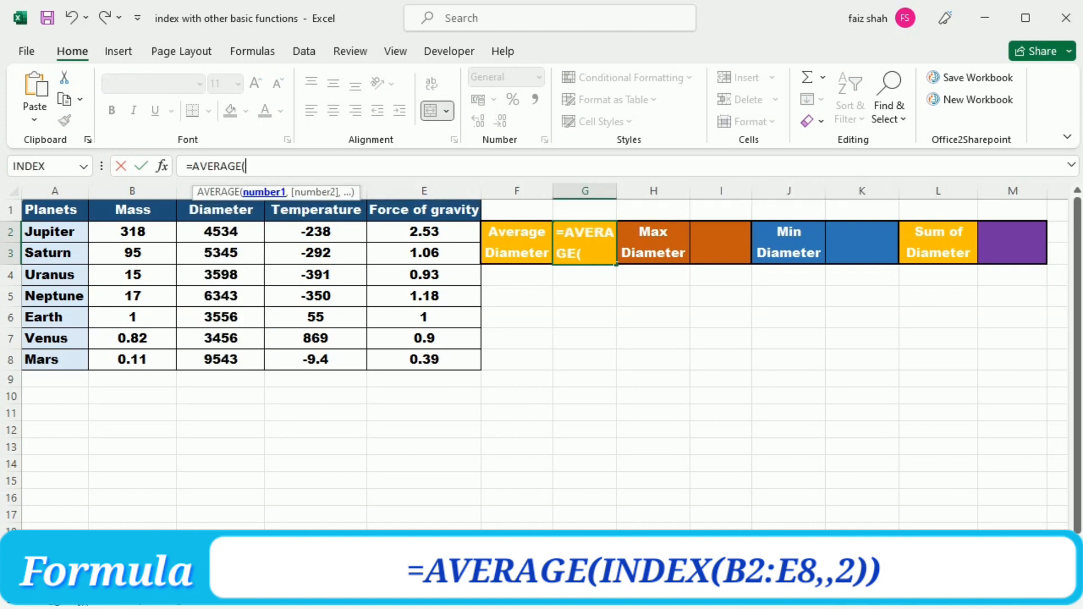
text(INDEX(B2:E8,,2))
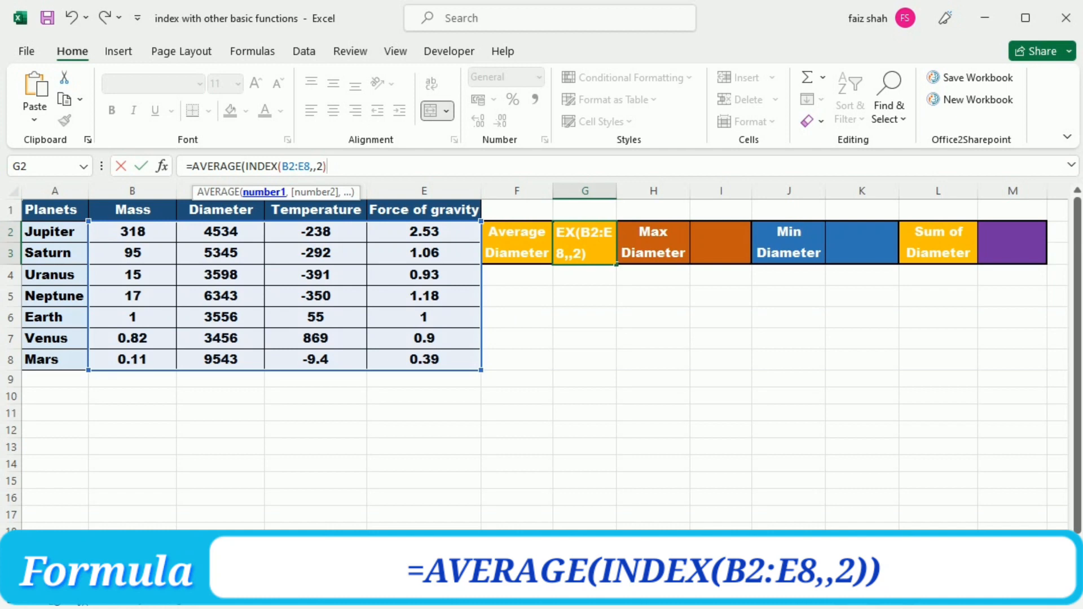
text())
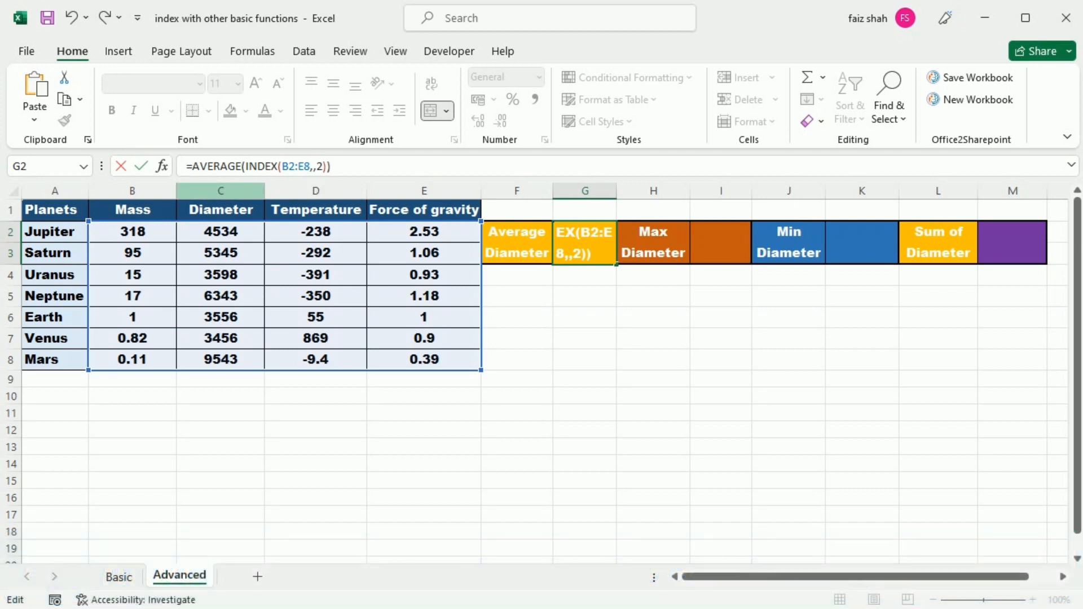
key(Return)
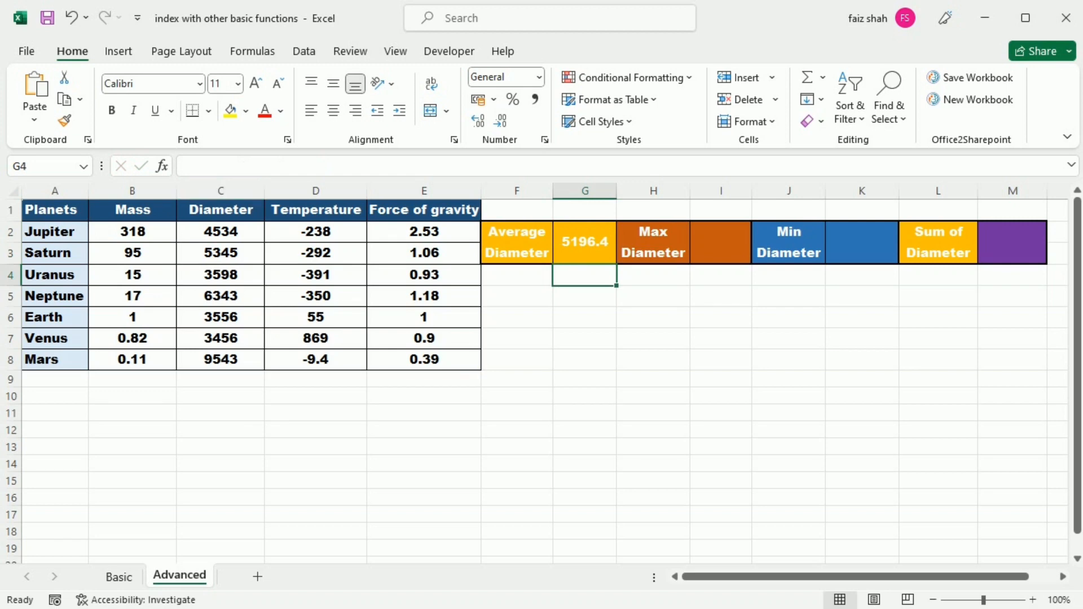
click(585, 242)
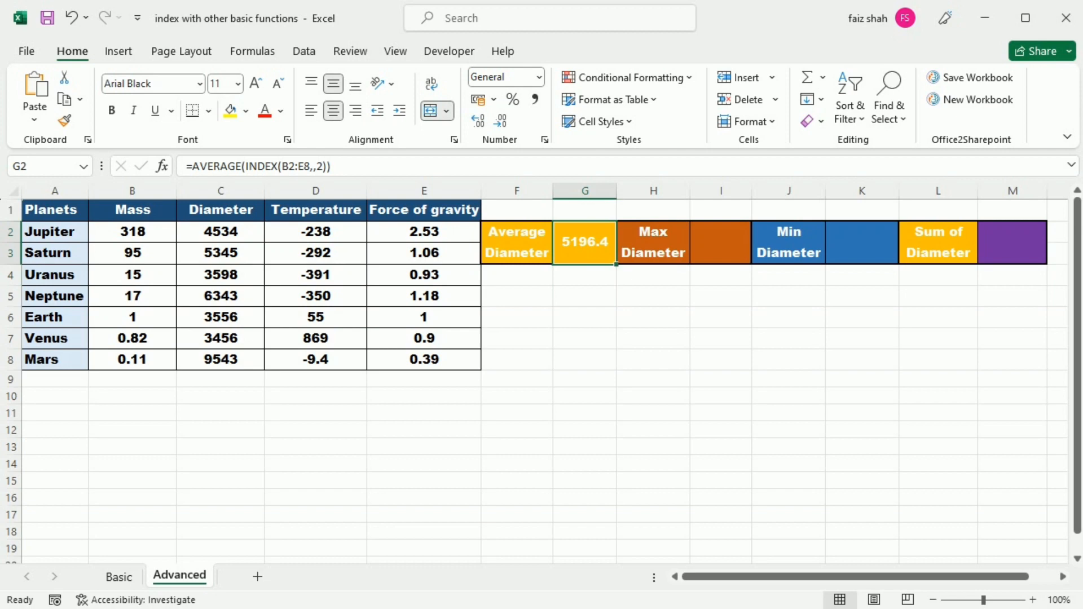
Step: Enter =MAX(INDEX(B2:E8,,2)) in the Max Diameter result cell I2, reusing the cut INDEX expression
click(721, 243)
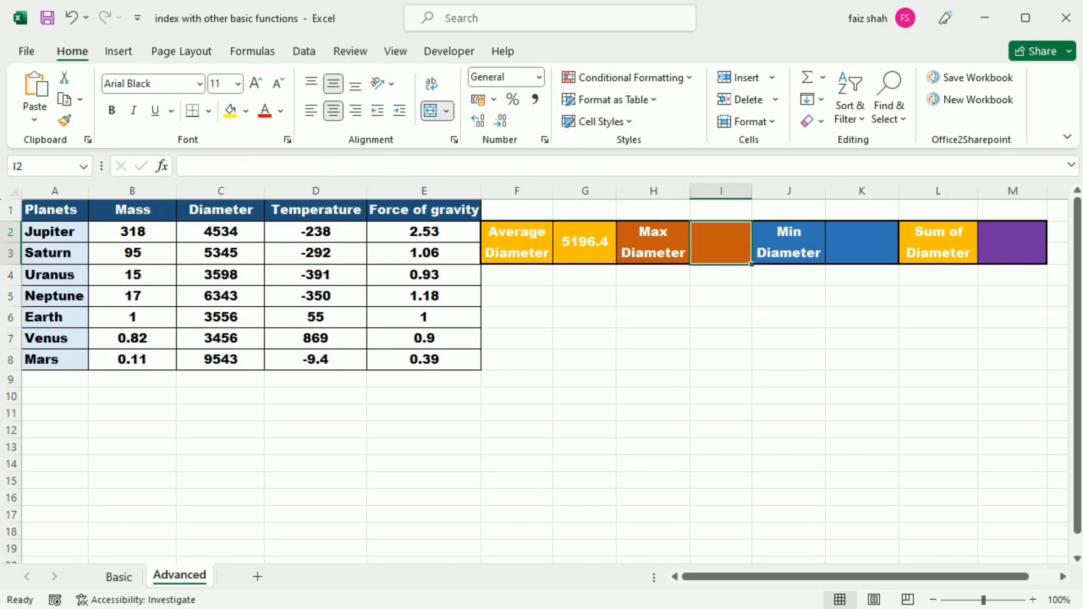
click(528, 166)
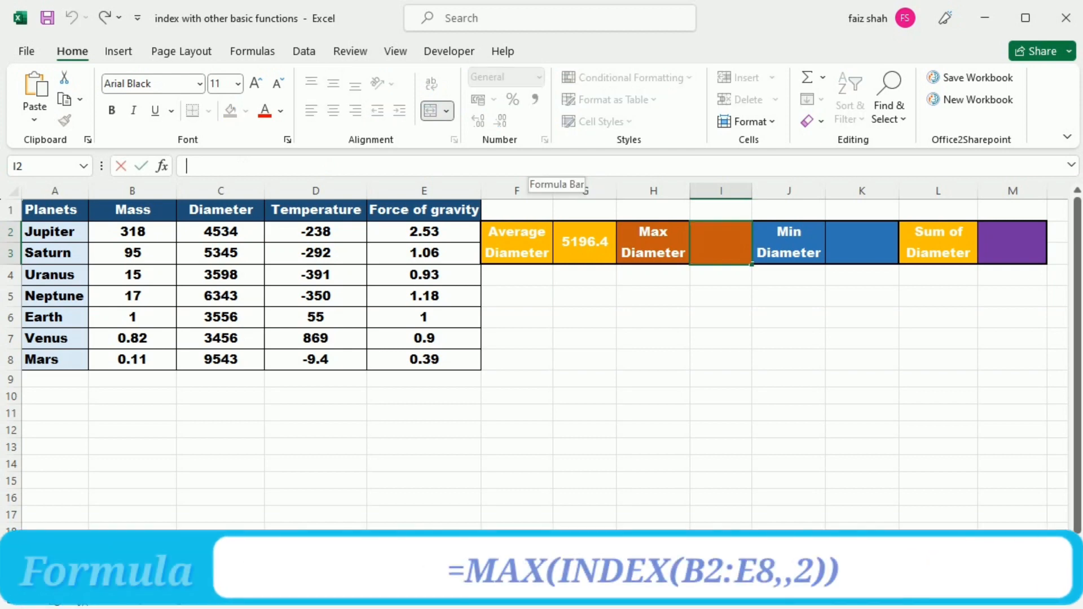
text(=ma)
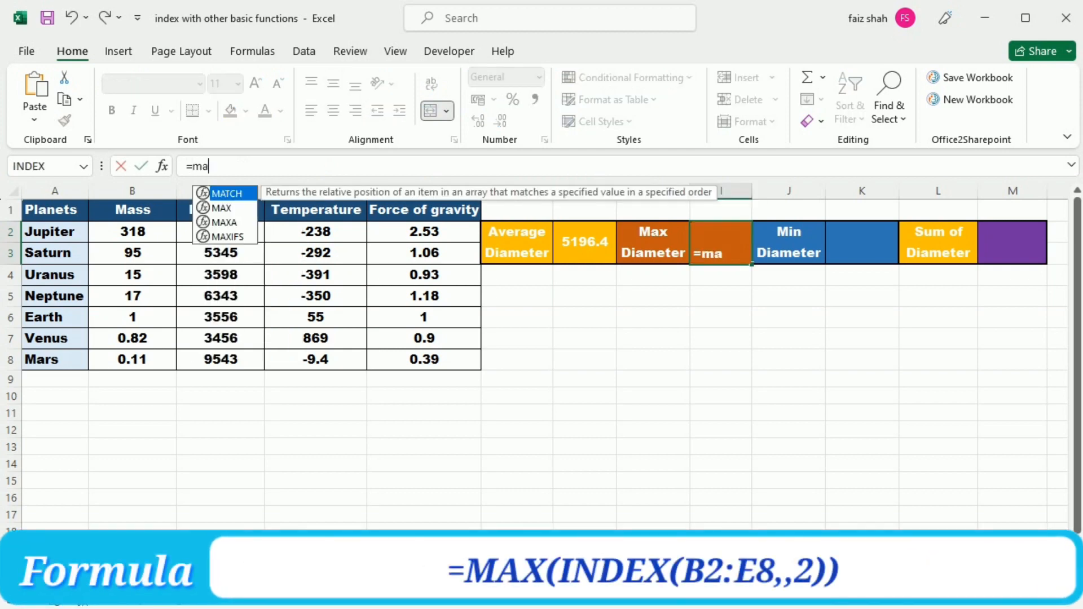
text(x )
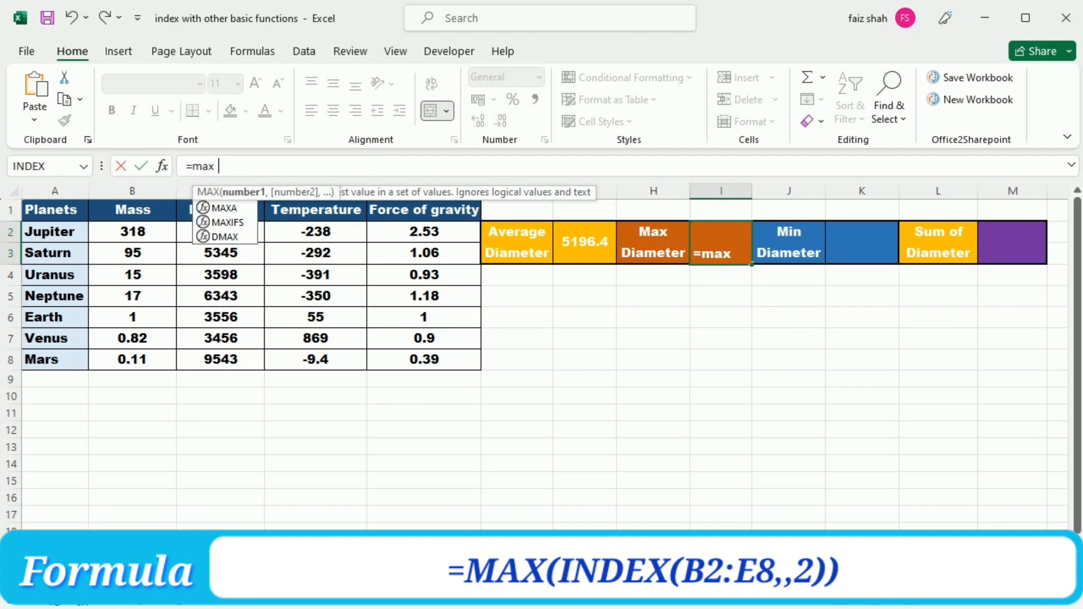
text(()
text(INDEX(B2:E8,,2))
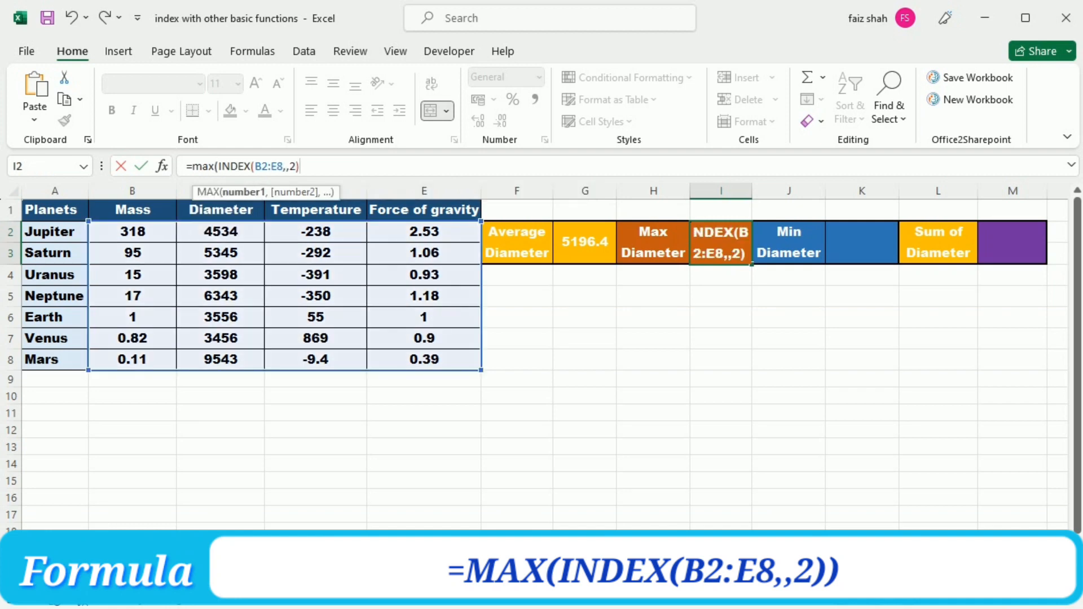
text()))
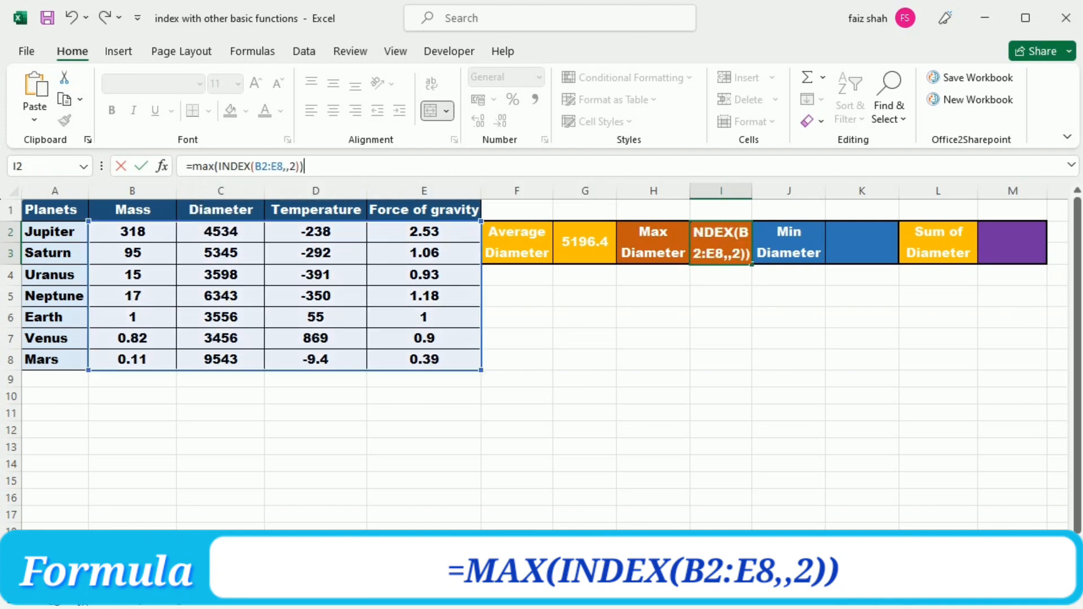
key(Return)
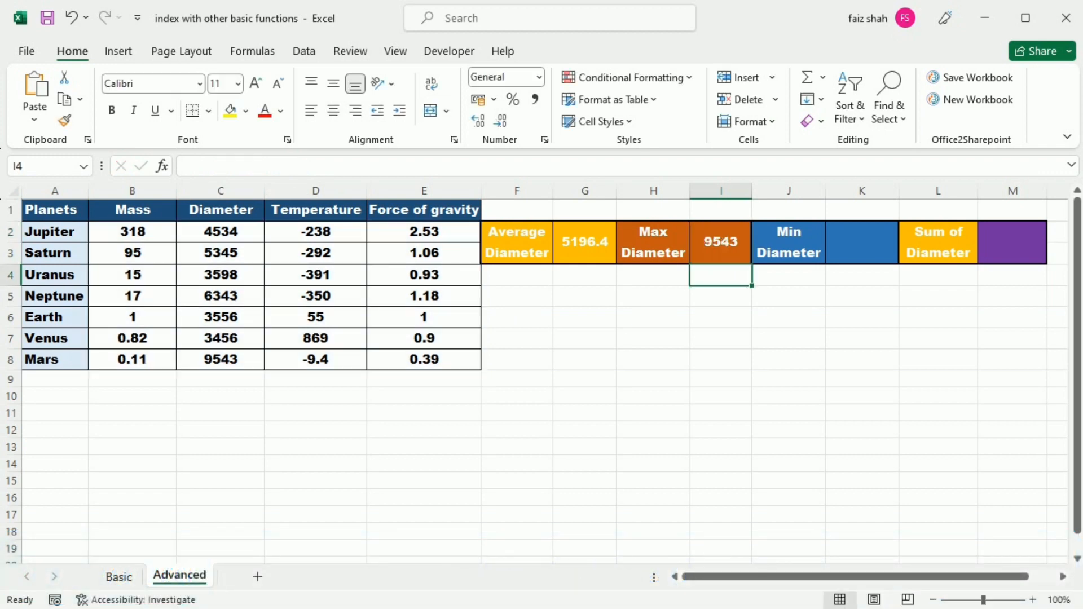
Step: Enter =MIN(INDEX(B2:E8,,2)) in the Min Diameter result cell K2, reusing the cut INDEX expression
click(862, 243)
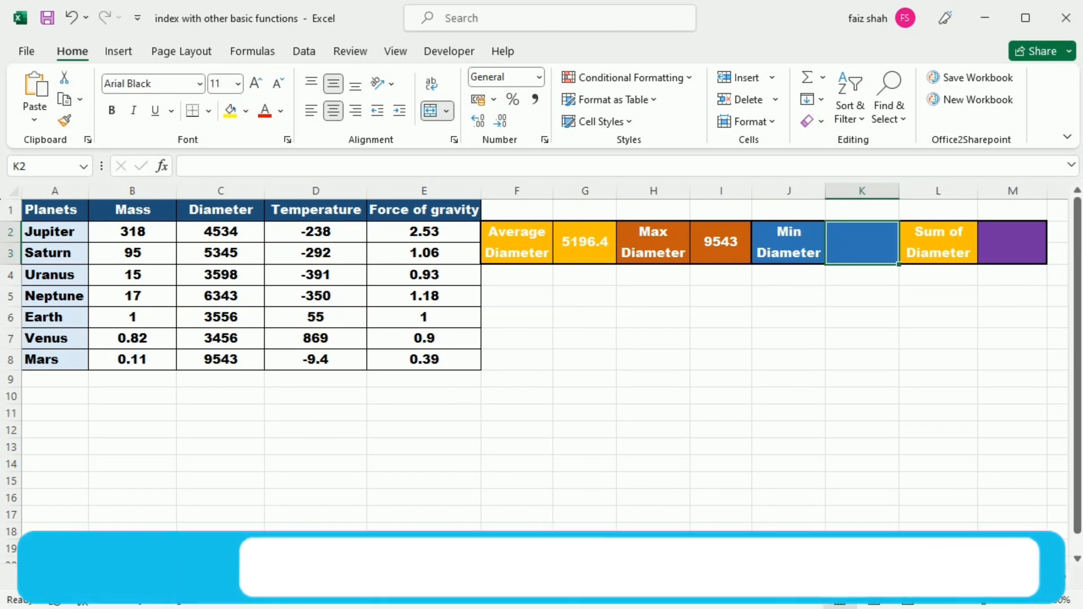
text(=min)
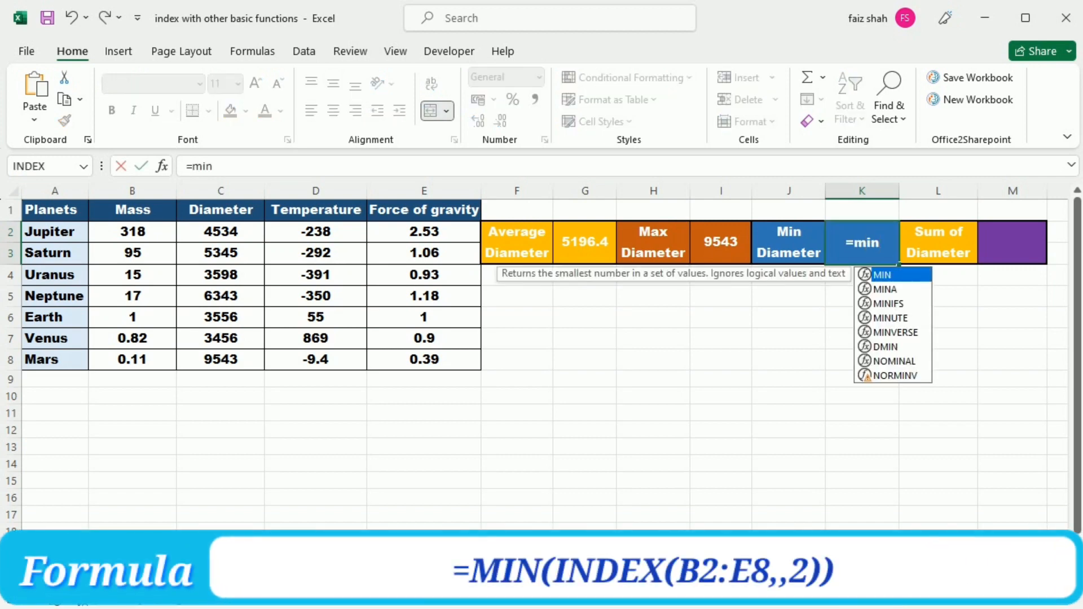
text(()
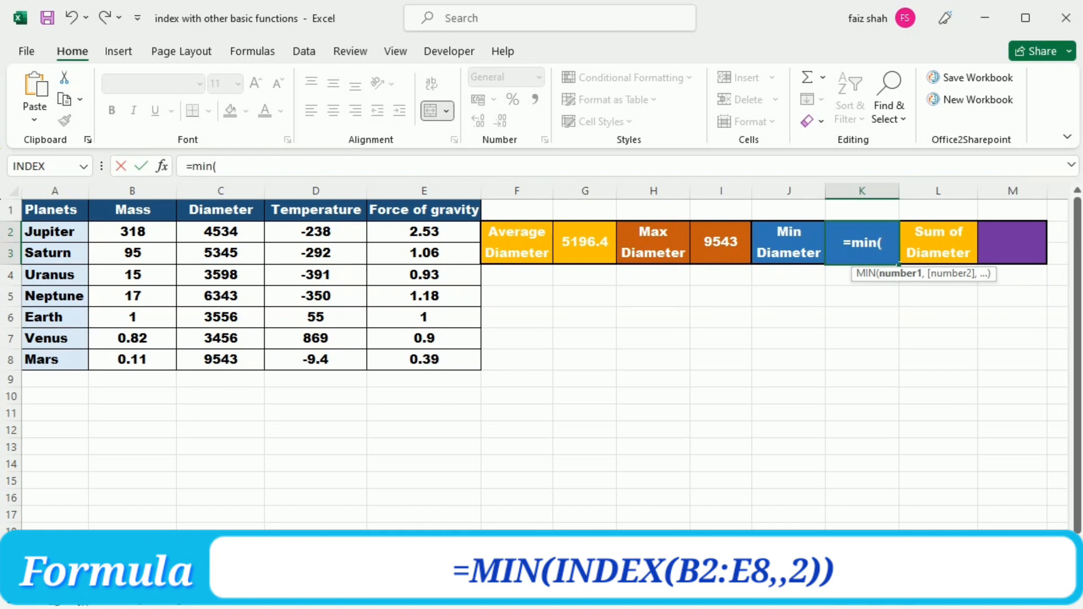
text(INDEX(B2:E8,,2)))
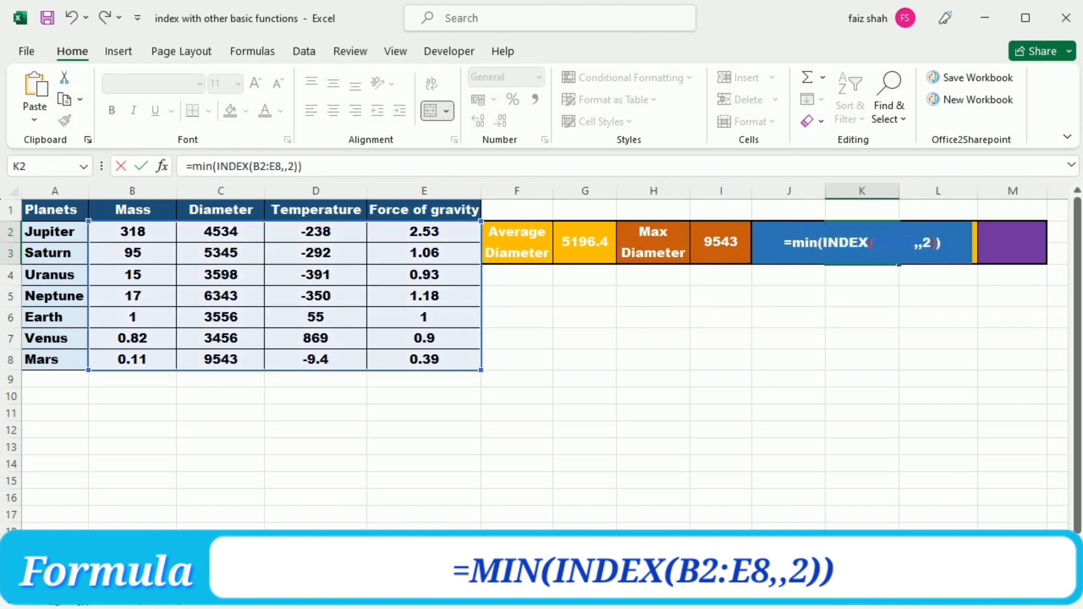
key(Return)
Step: Enter =SUM(INDEX(B2:E8,,2)) in the Sum of Diameter result cell M2 to total the Diameter column
key(Right)
key(Right)
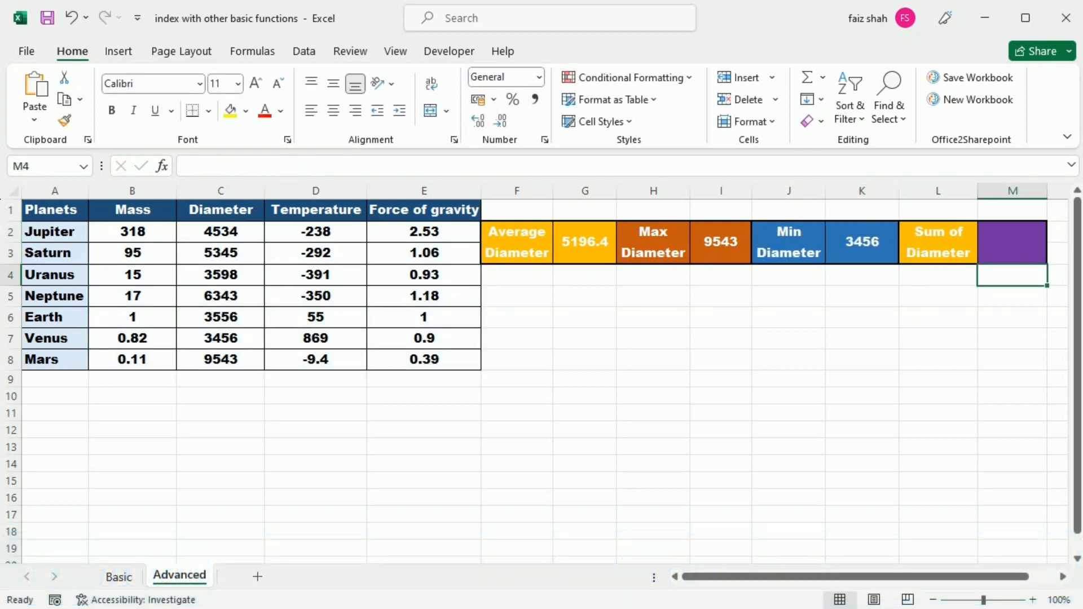
key(Up)
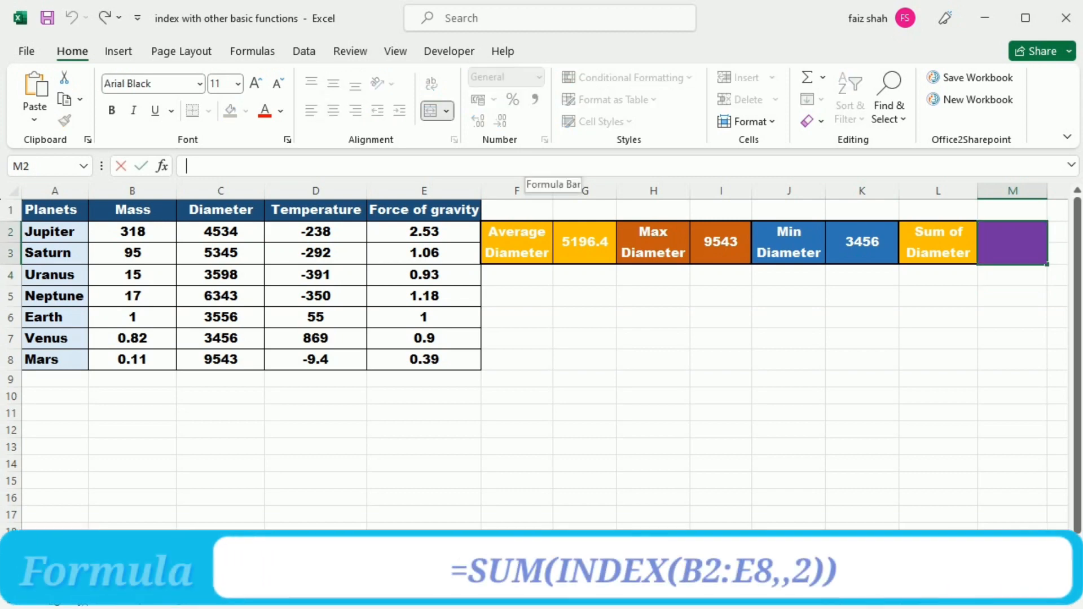
text(=)
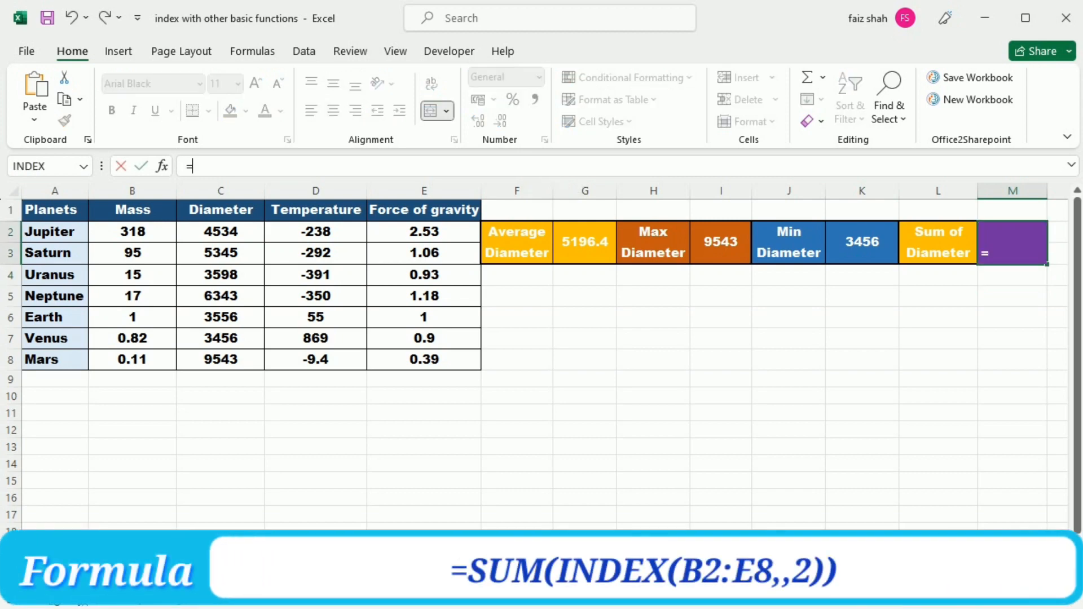
text(sum(INDEX(B2:E8,,2))
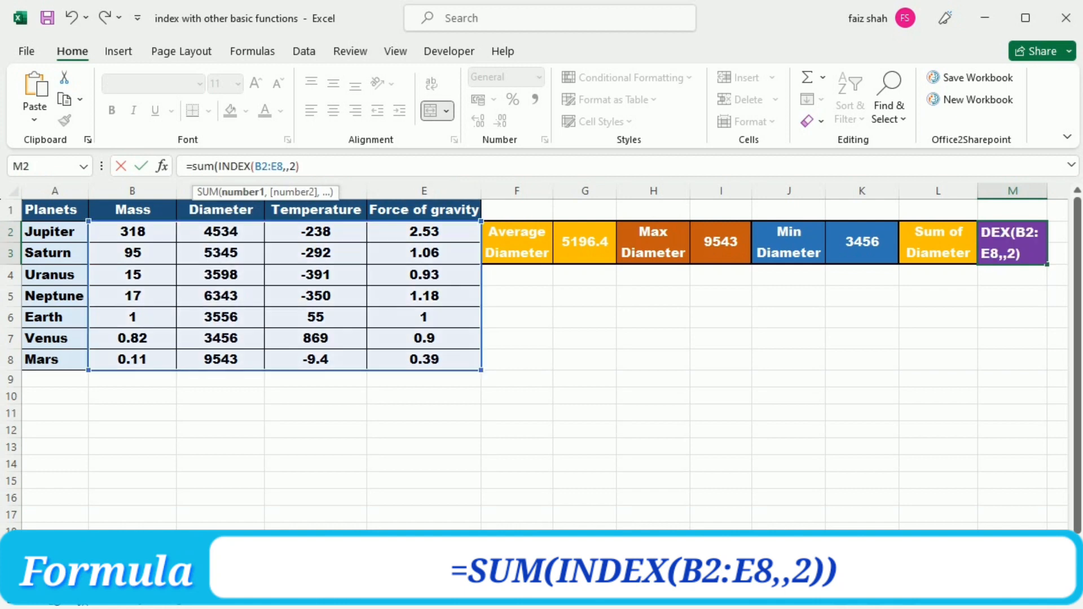
text())
key(Return)
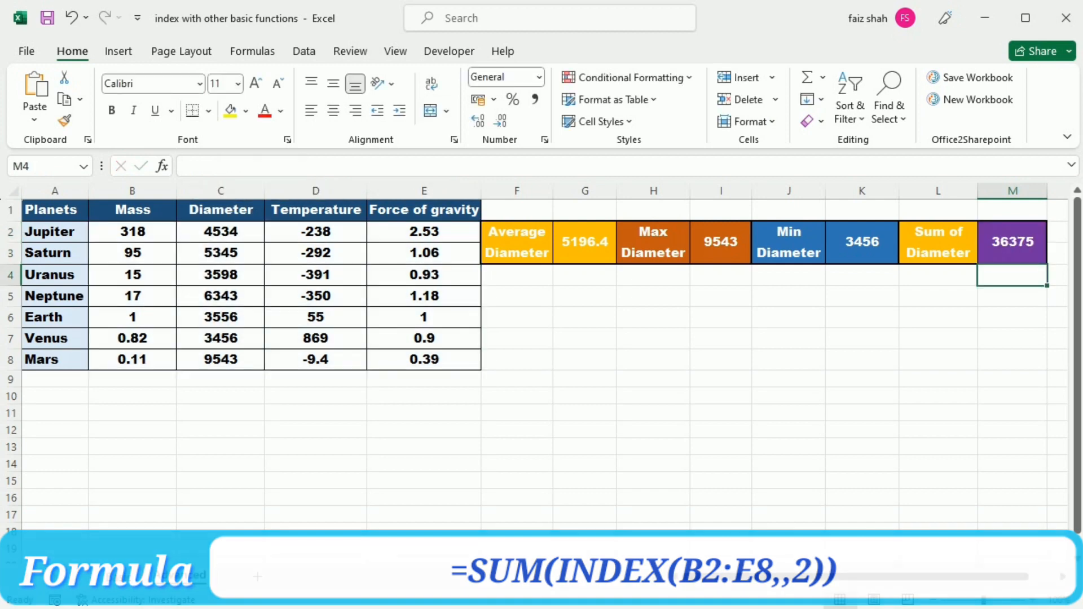